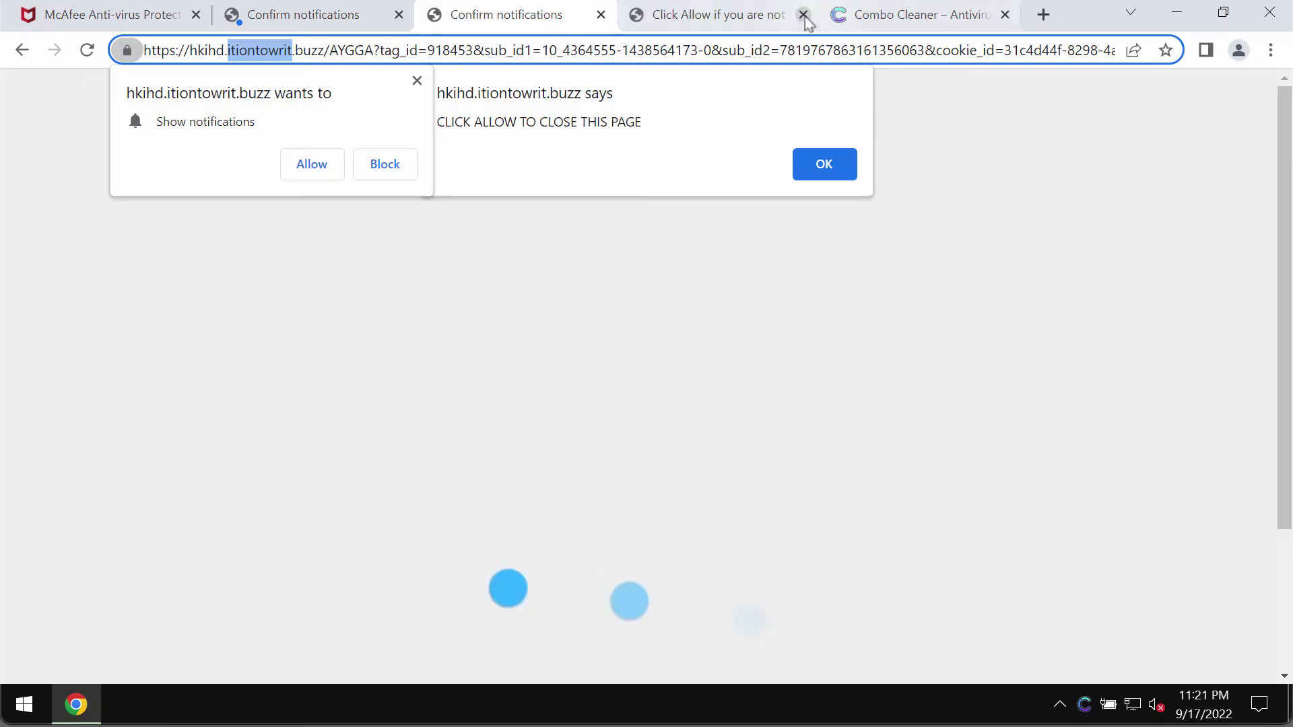
Close the 'Click Allow' scam tab and dismiss its CLICK ALLOW alert.
{"action": "left_click", "coordinate": [803, 14]}
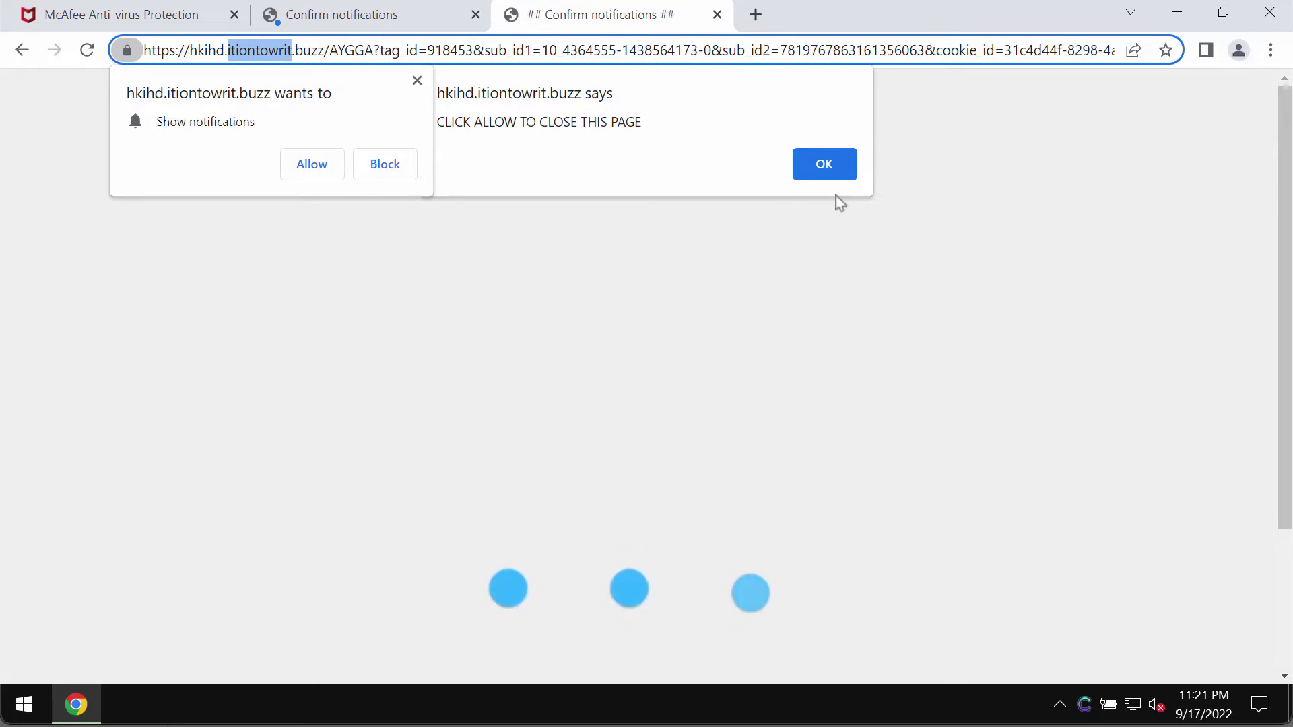
{"action": "left_click", "coordinate": [826, 168]}
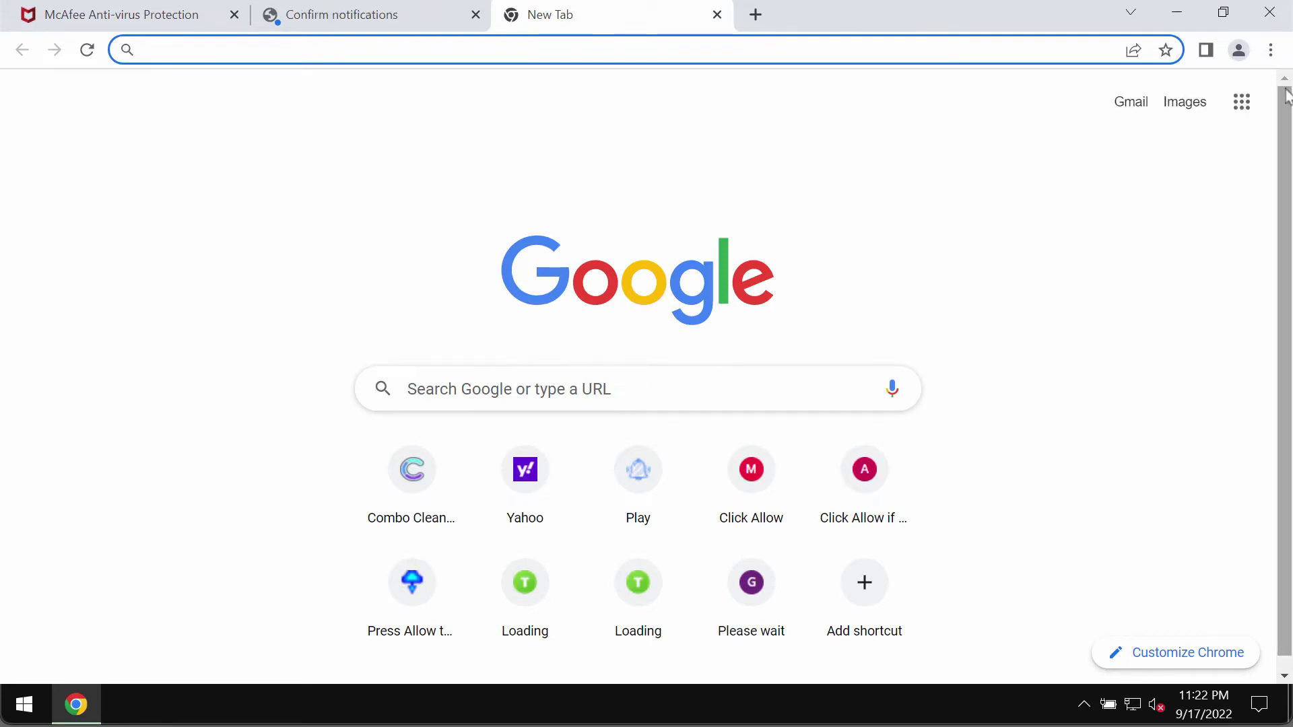
Go through Settings > Privacy and security > Site settings to the Notifications permission page.
{"action": "left_click", "coordinate": [960, 215]}
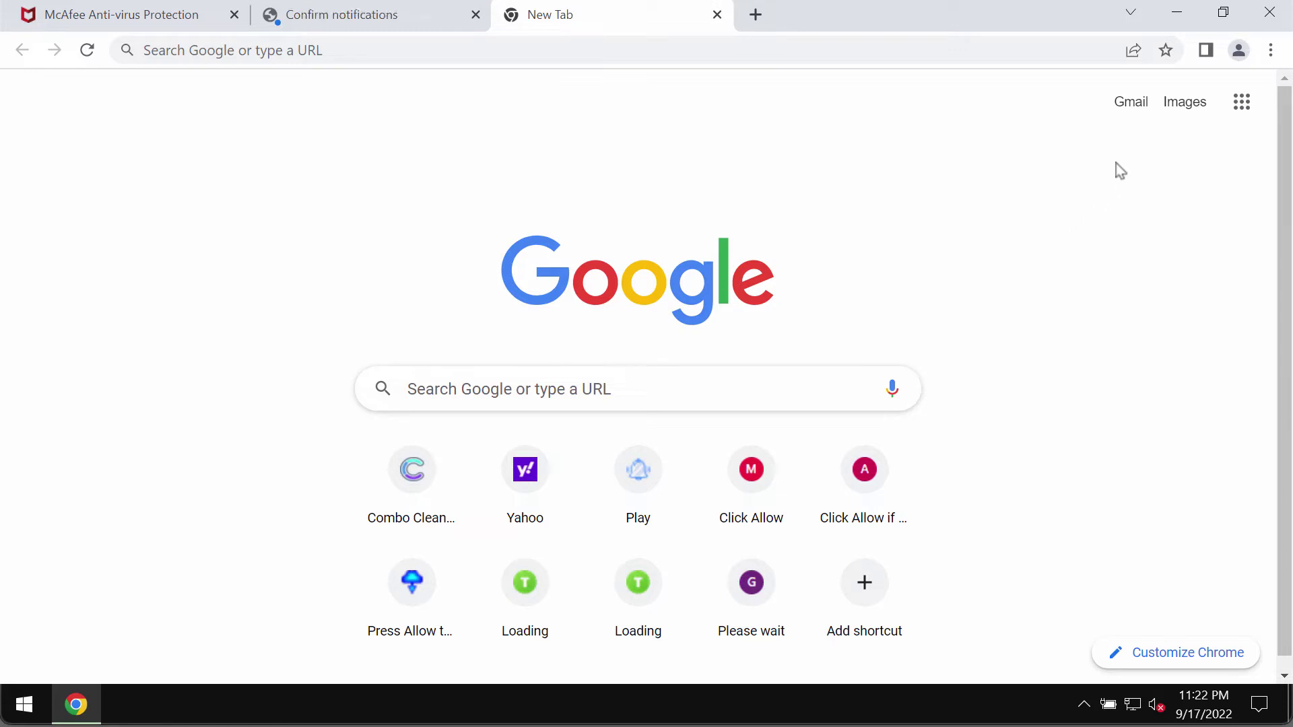
{"action": "left_click", "coordinate": [1271, 50]}
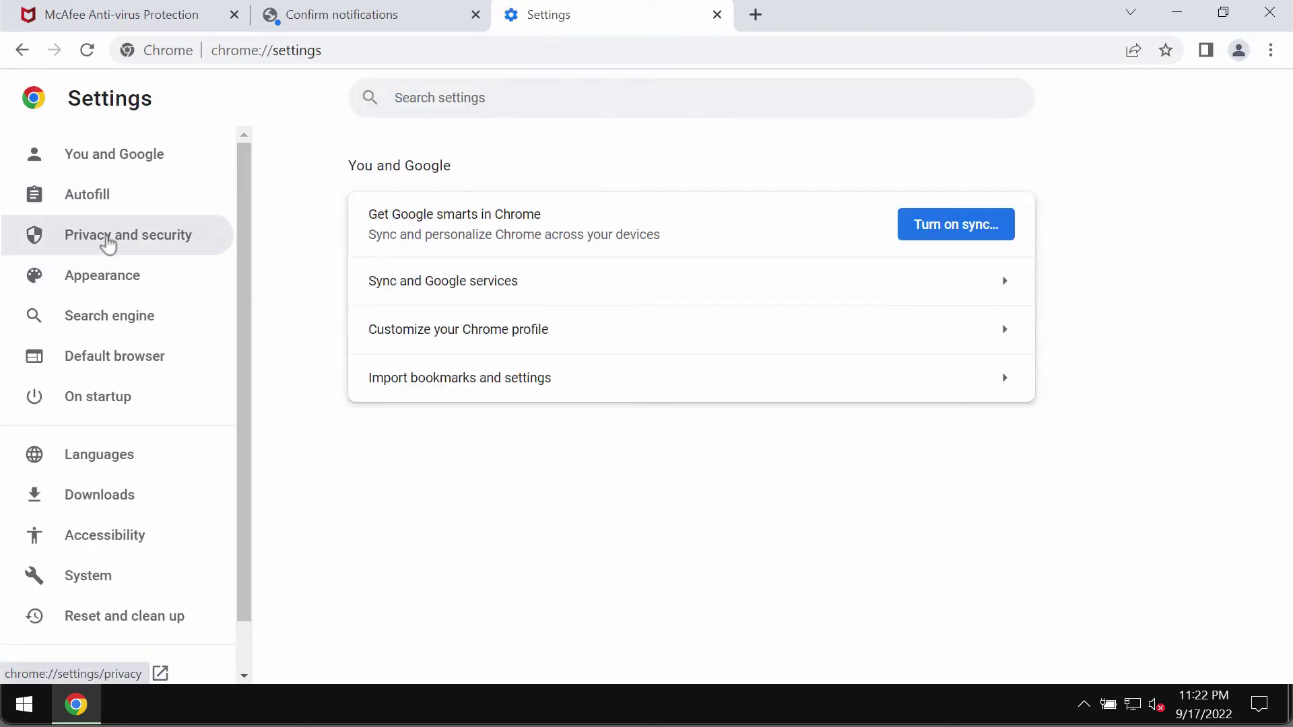
{"action": "left_click", "coordinate": [107, 242]}
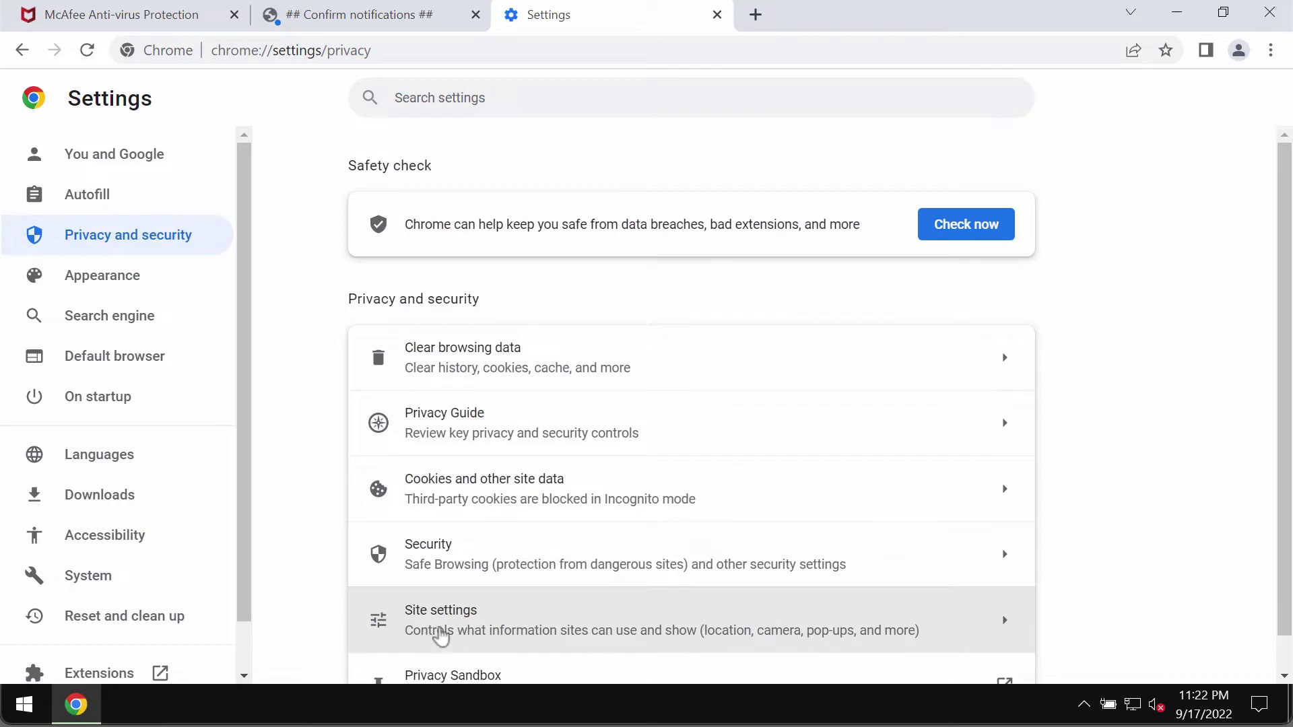
{"action": "left_click", "coordinate": [441, 633]}
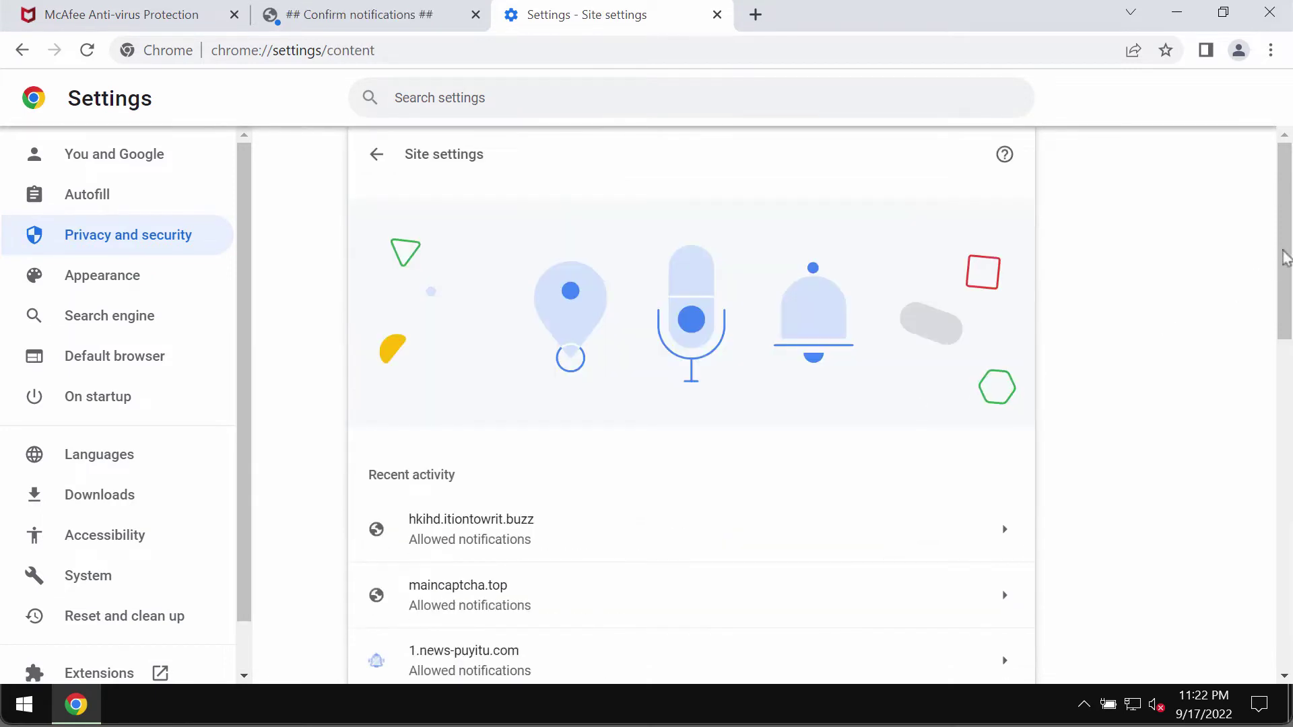
{"action": "left_click_drag", "start_coordinate": [1286, 258], "coordinate": [1273, 433]}
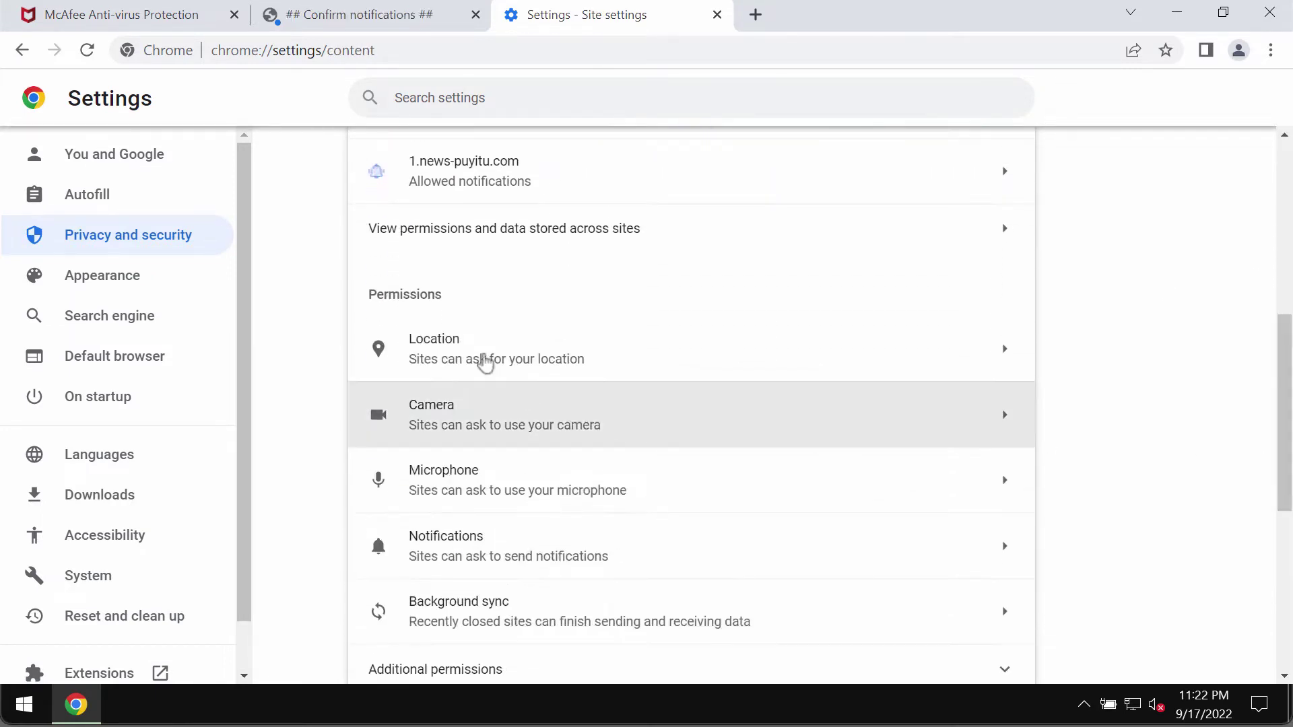
{"action": "left_click", "coordinate": [548, 558]}
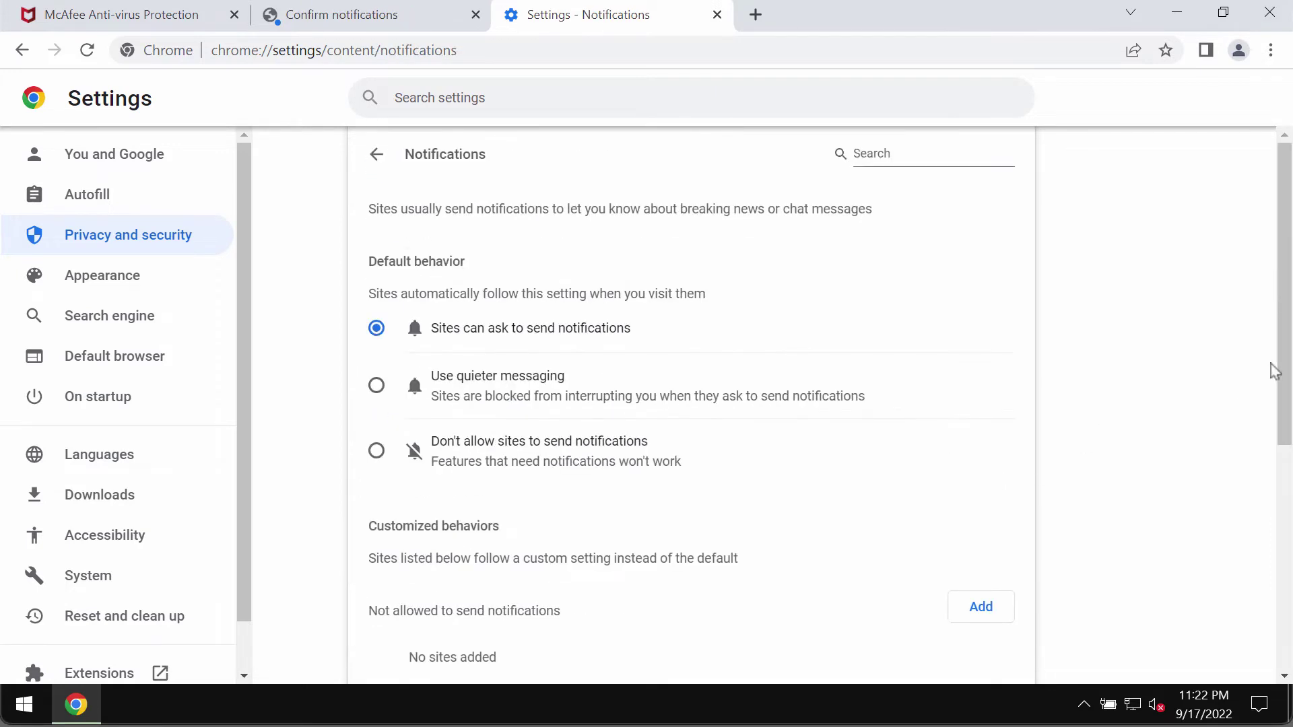
Remove hkihd.itiontowrit.buzz and advertizmenttoyou.com from the allowed-notifications list.
{"action": "left_click_drag", "start_coordinate": [1279, 378], "coordinate": [1243, 601]}
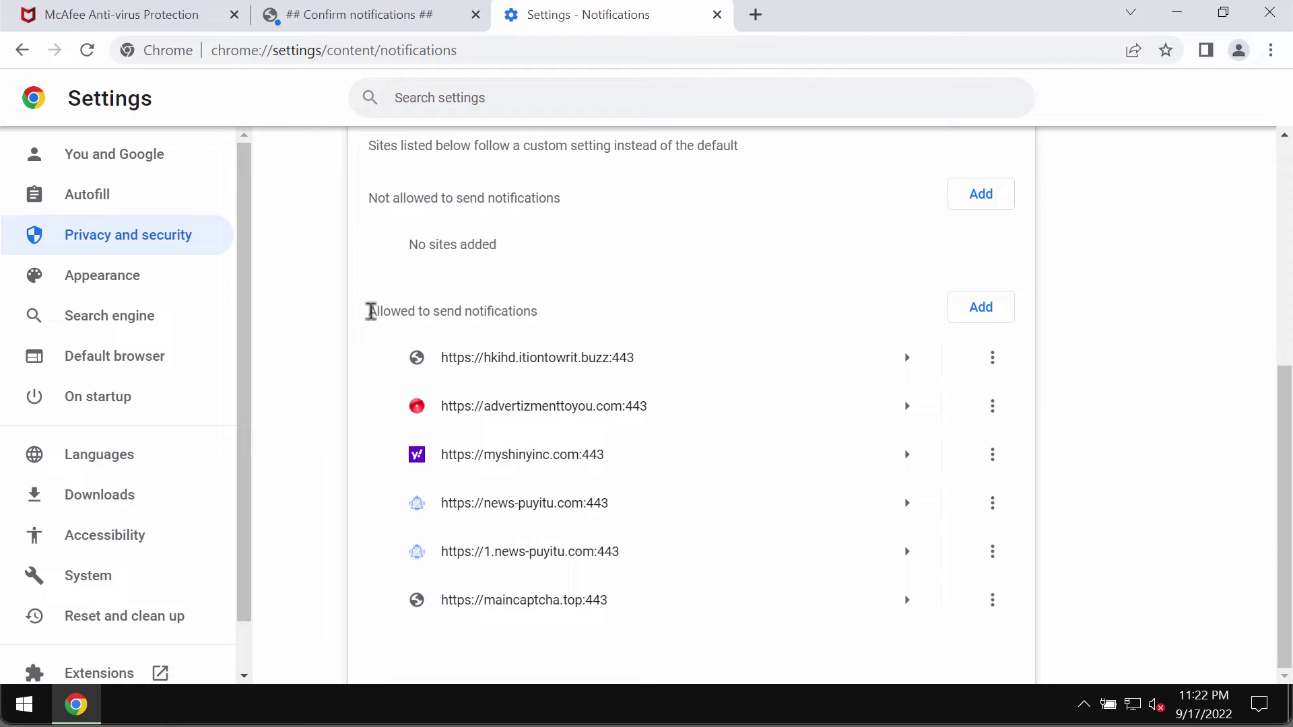
{"action": "left_click_drag", "start_coordinate": [394, 311], "coordinate": [547, 325]}
{"action": "left_click", "coordinate": [645, 330]}
{"action": "left_click", "coordinate": [992, 358]}
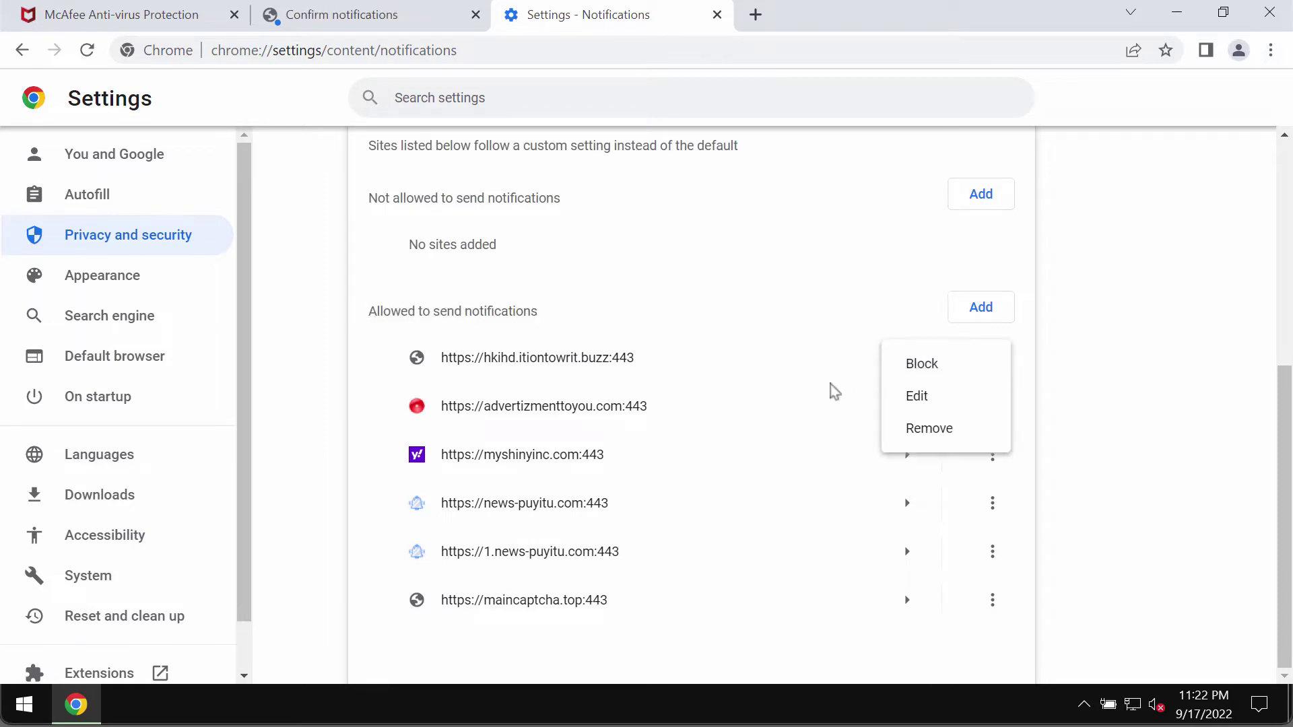
{"action": "left_click", "coordinate": [924, 427]}
{"action": "left_click", "coordinate": [992, 407]}
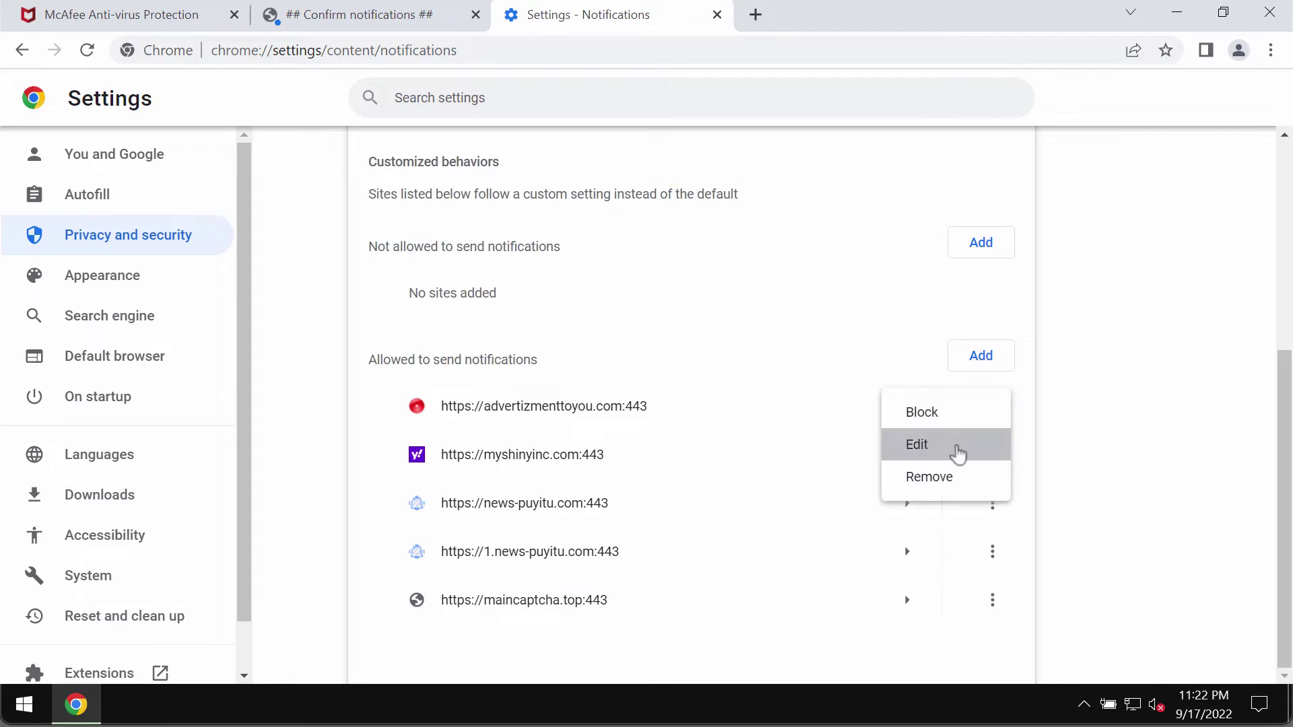
{"action": "left_click", "coordinate": [952, 481]}
Remove myshinyinc.com, news-puyitu.com and 1.news-puyitu.com from the allowed-notifications list.
{"action": "left_click", "coordinate": [992, 457]}
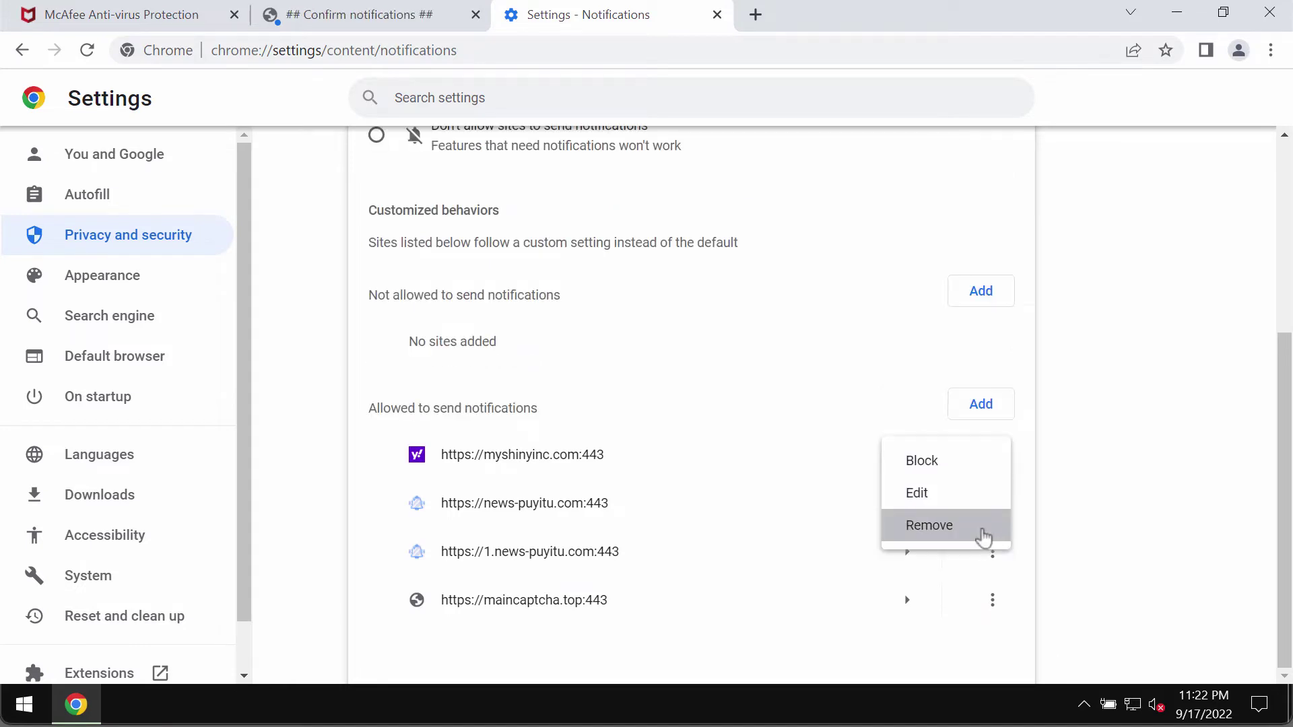
{"action": "left_click", "coordinate": [982, 534]}
{"action": "left_click", "coordinate": [992, 505]}
{"action": "left_click", "coordinate": [970, 578]}
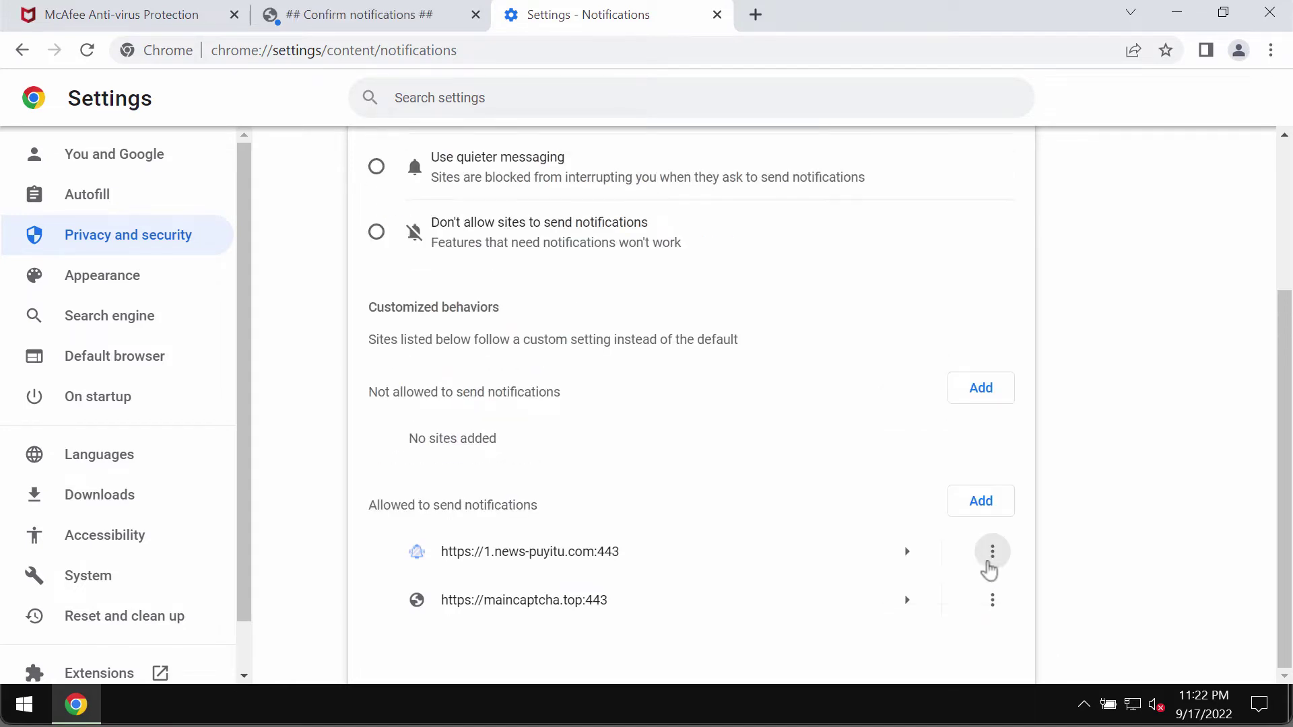
{"action": "left_click", "coordinate": [993, 552]}
{"action": "left_click", "coordinate": [976, 621]}
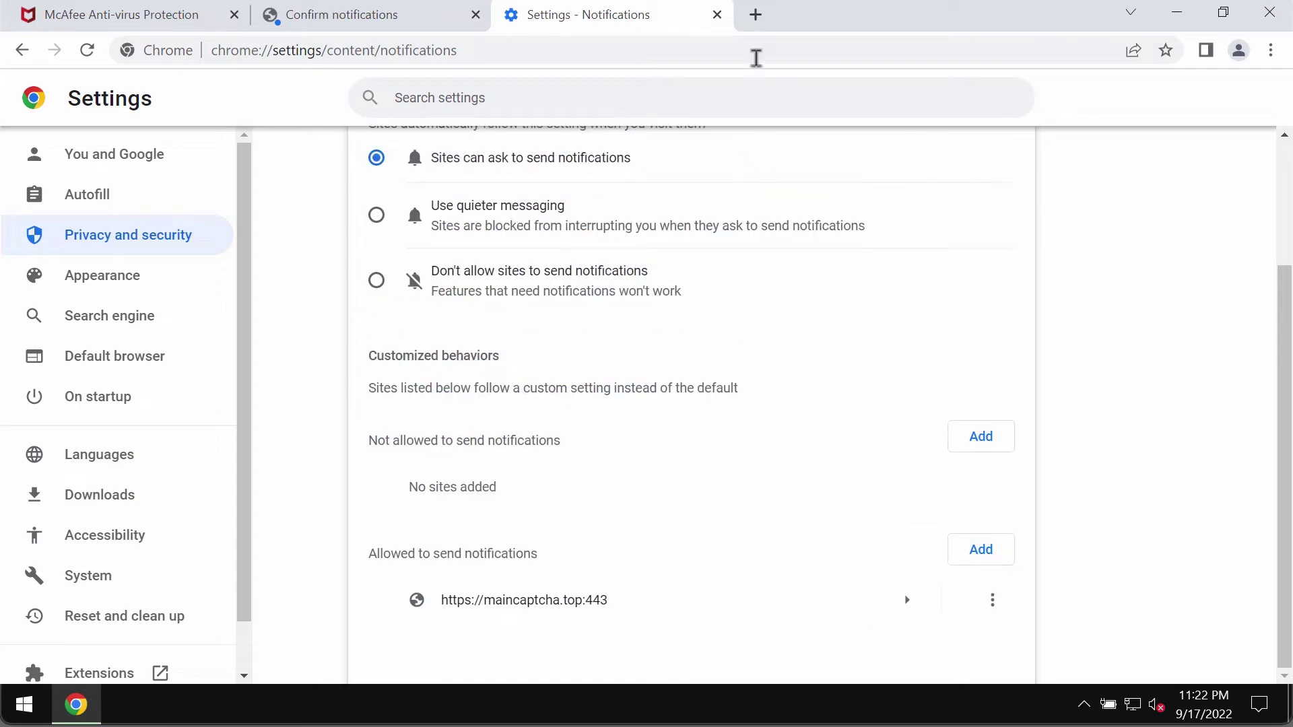
Load combocleaner.com from the address bar.
{"action": "left_click", "coordinate": [757, 54]}
{"action": "type", "text": "c"}
{"action": "key", "text": "Return"}
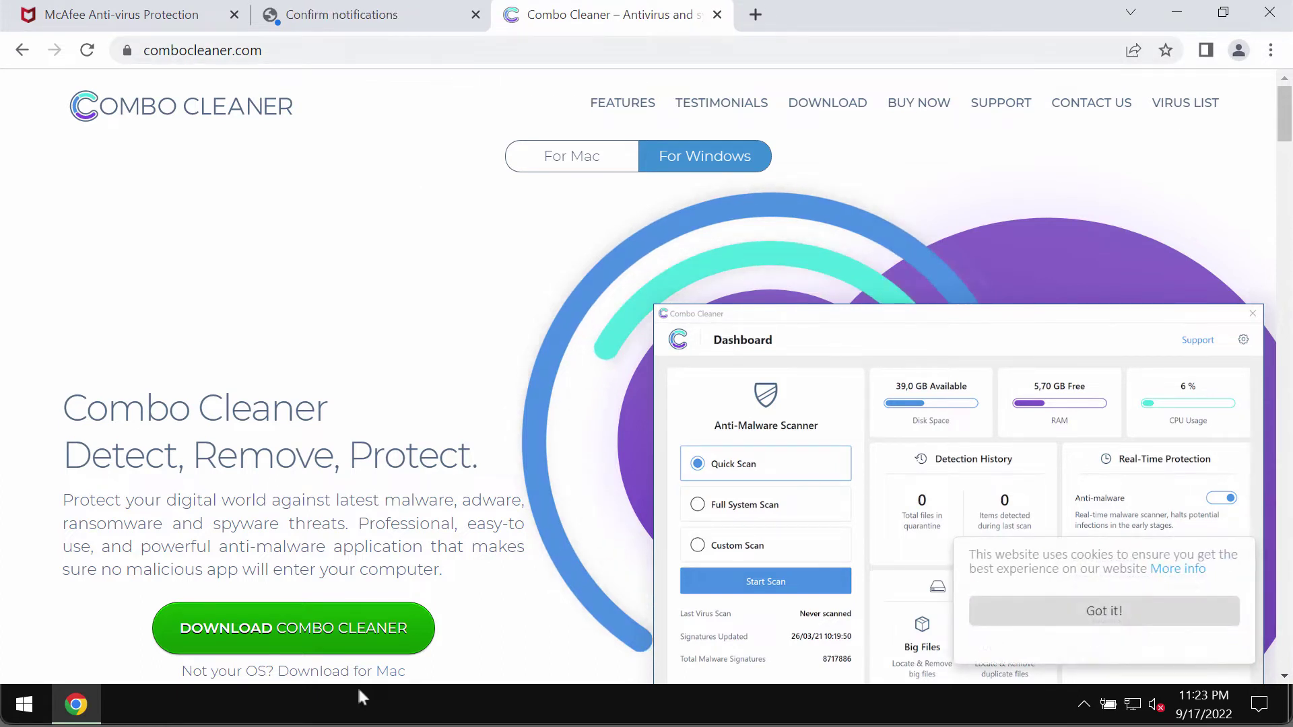
Minimize Chrome and launch Combo Cleaner from its desktop shortcut.
{"action": "left_click", "coordinate": [1176, 12]}
{"action": "double_click", "coordinate": [262, 270]}
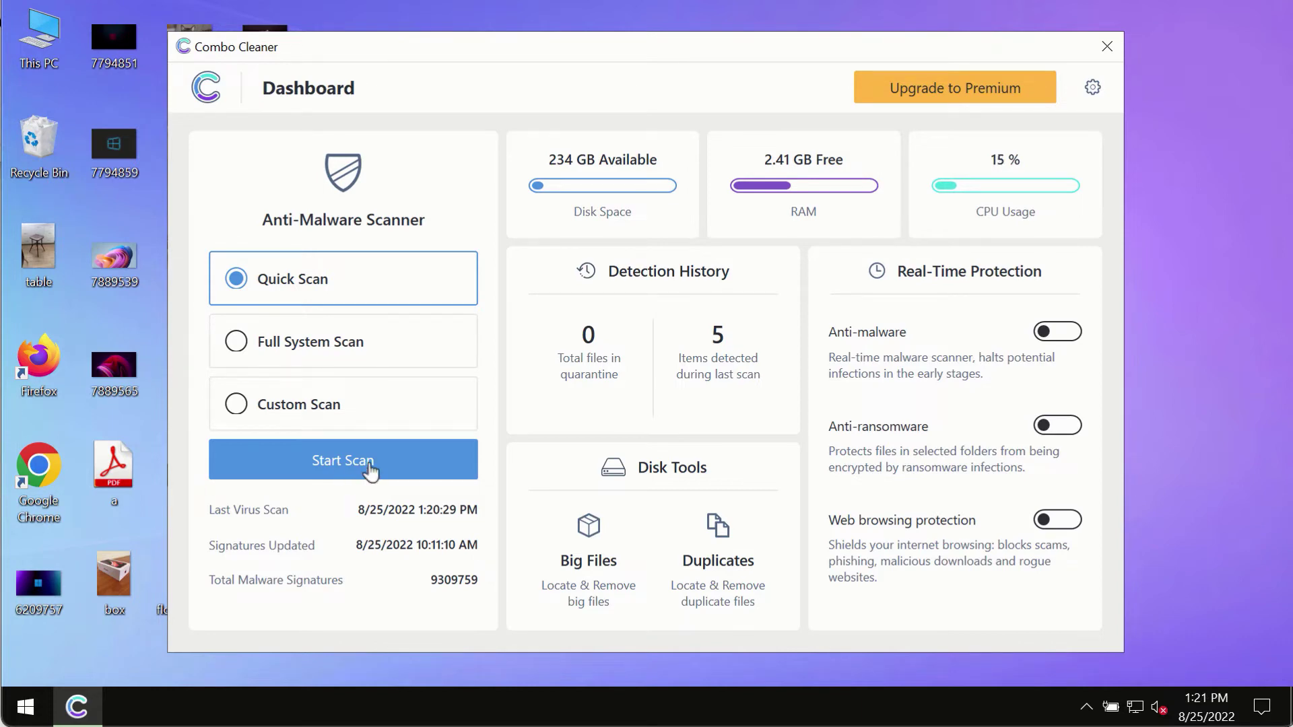
Start a Quick Scan, visit the Dashboard, then return to the running scan's progress.
{"action": "left_click", "coordinate": [369, 469]}
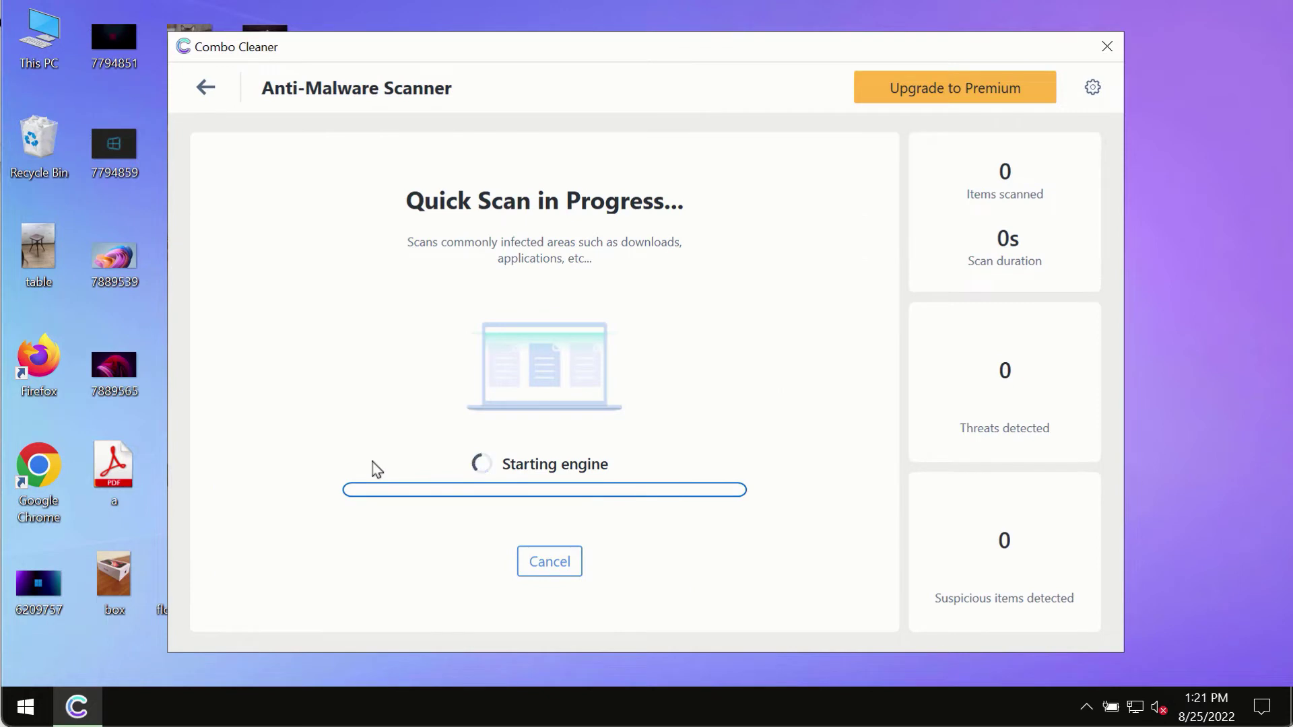
{"action": "left_click", "coordinate": [200, 85]}
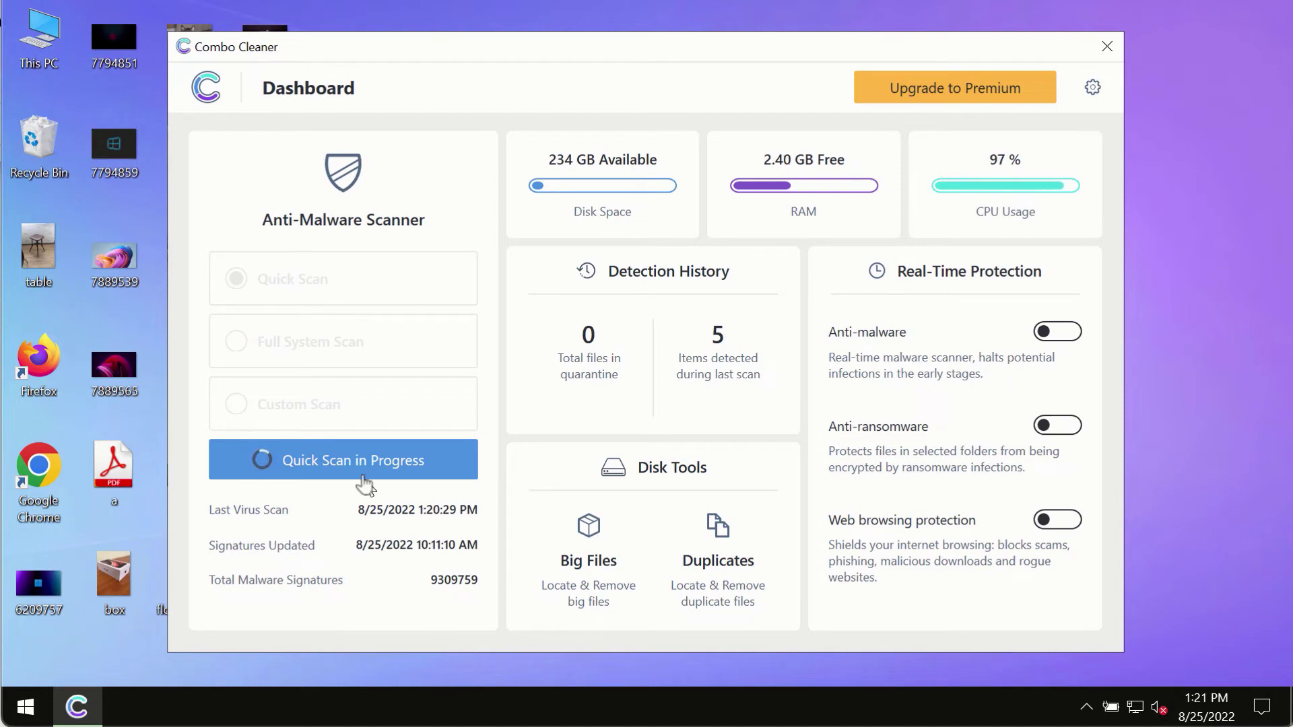
{"action": "left_click", "coordinate": [375, 452]}
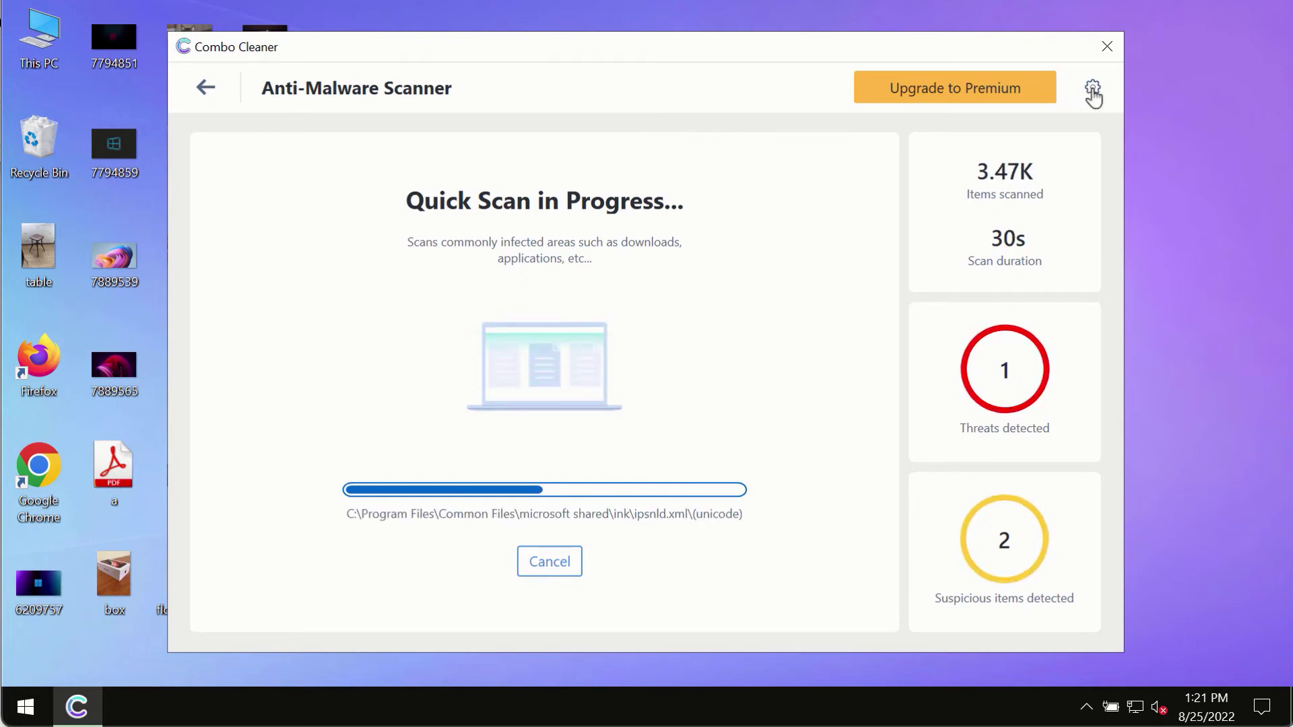
Open Combo Cleaner's Settings on the Anti-Ransomware tab.
{"action": "left_click", "coordinate": [1093, 89]}
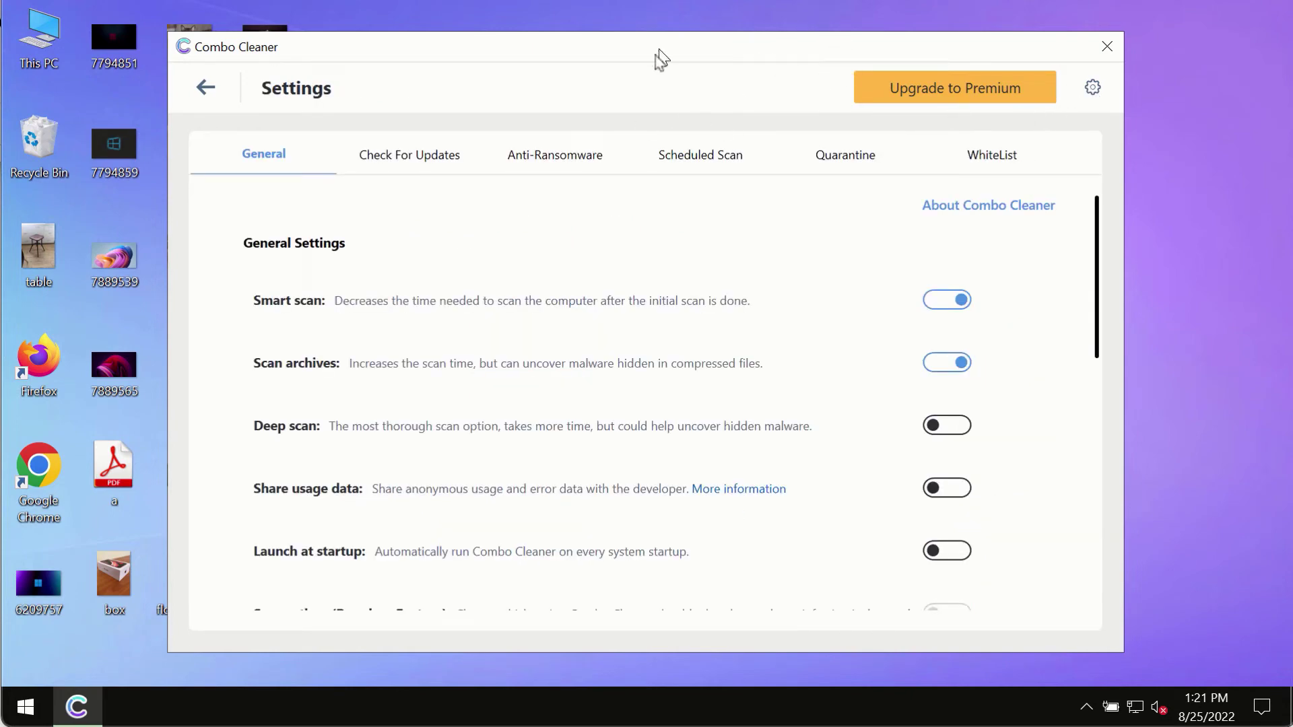
{"action": "left_click", "coordinate": [535, 161]}
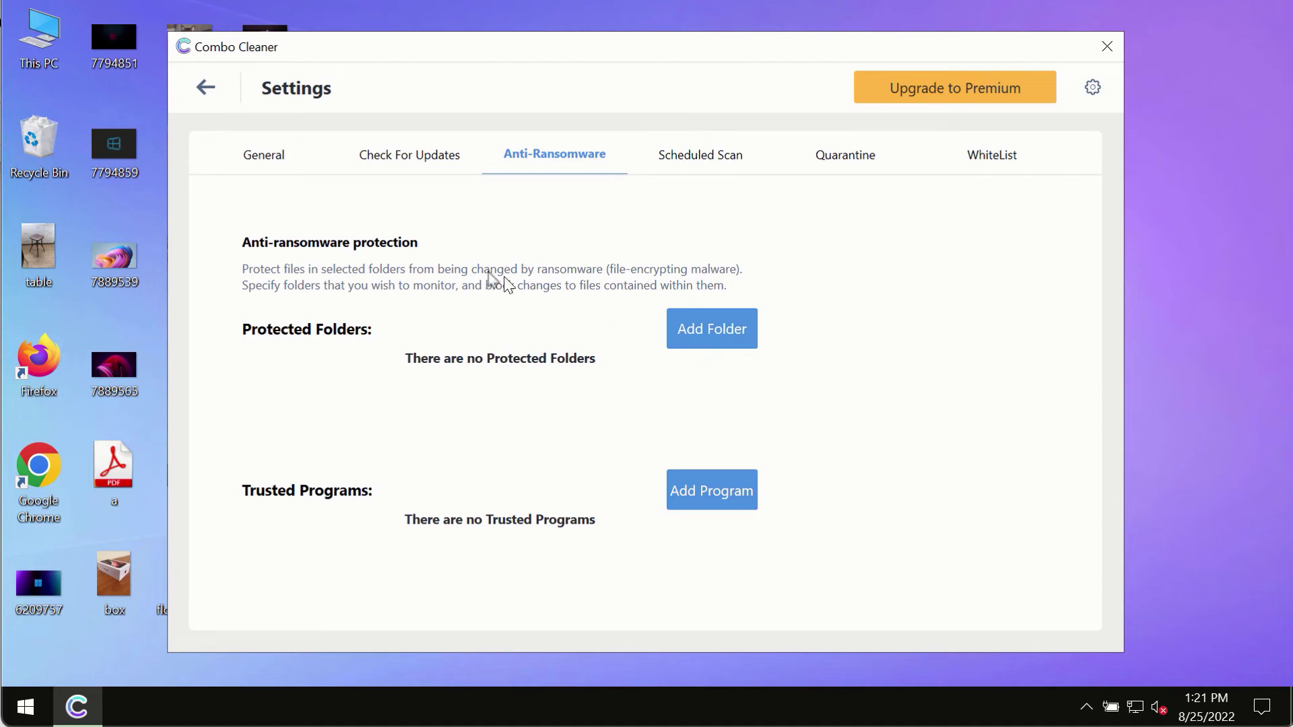
Leave Settings and reopen the Quick Scan in Progress screen to follow its detections.
{"action": "left_click", "coordinate": [207, 89]}
{"action": "left_click", "coordinate": [402, 465]}
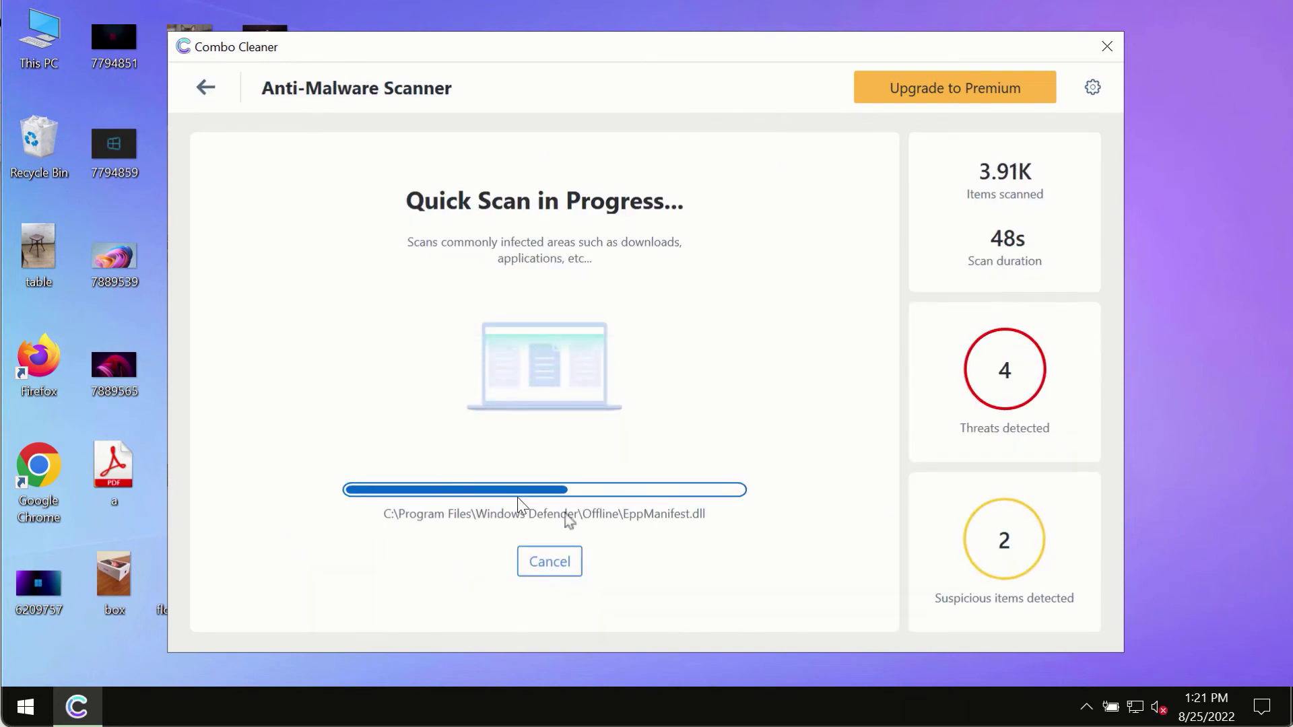